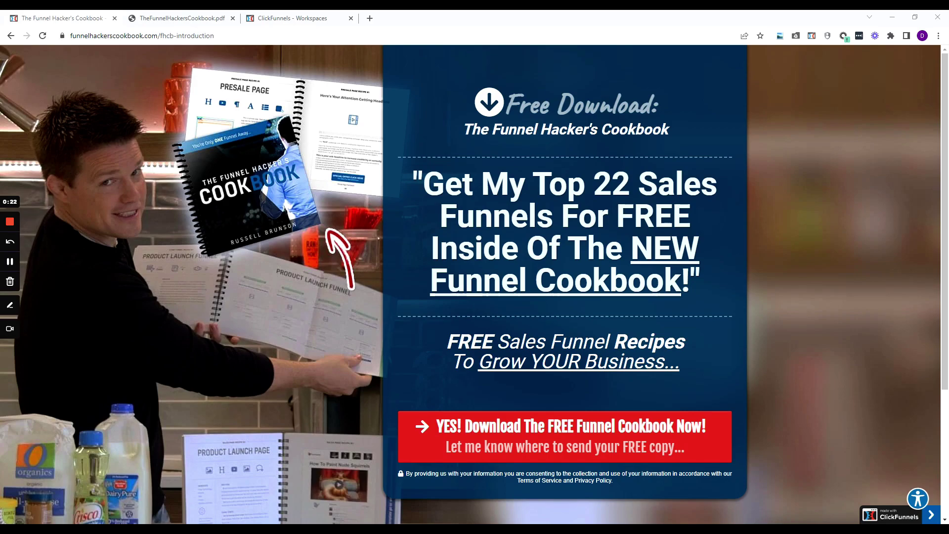
Switch to the cookbook PDF showing the Hero Funnel recipe on page 280
click(143, 14)
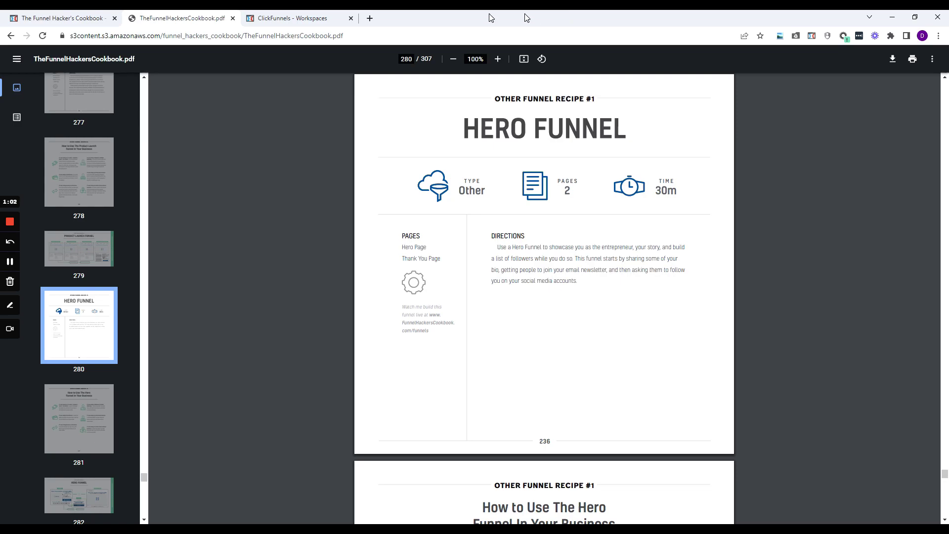
From the ClickFunnels site overview, go to Funnels and browse the Recipes templates
click(269, 17)
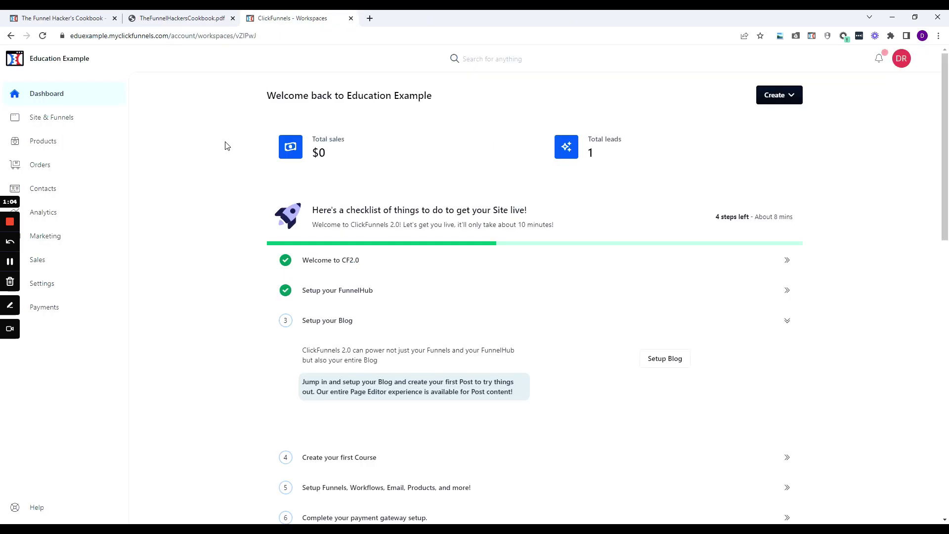
click(58, 119)
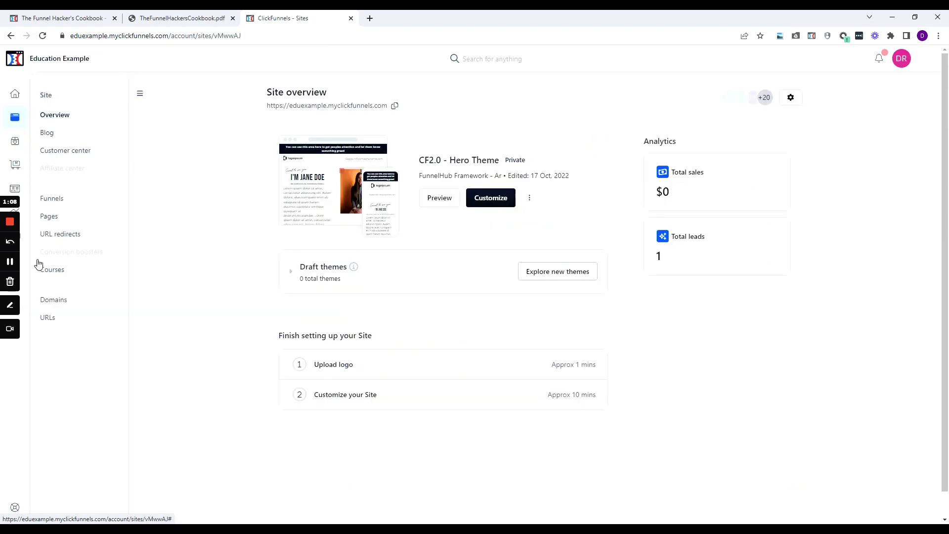
click(53, 201)
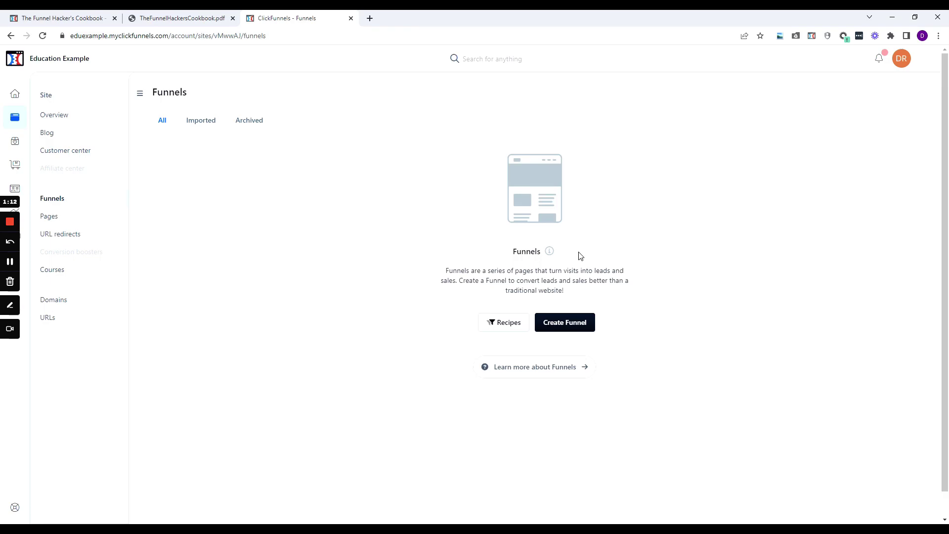
click(487, 325)
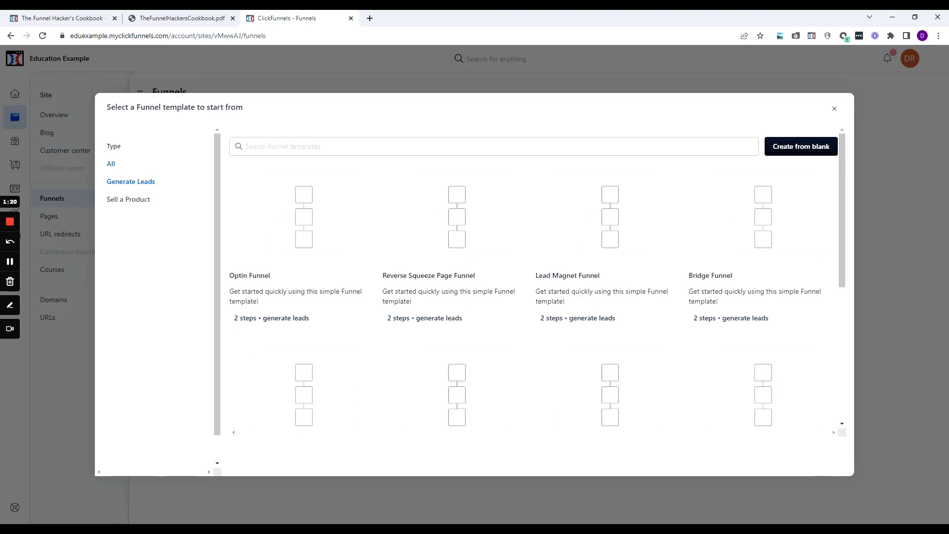
scroll(523, 318, down, 1)
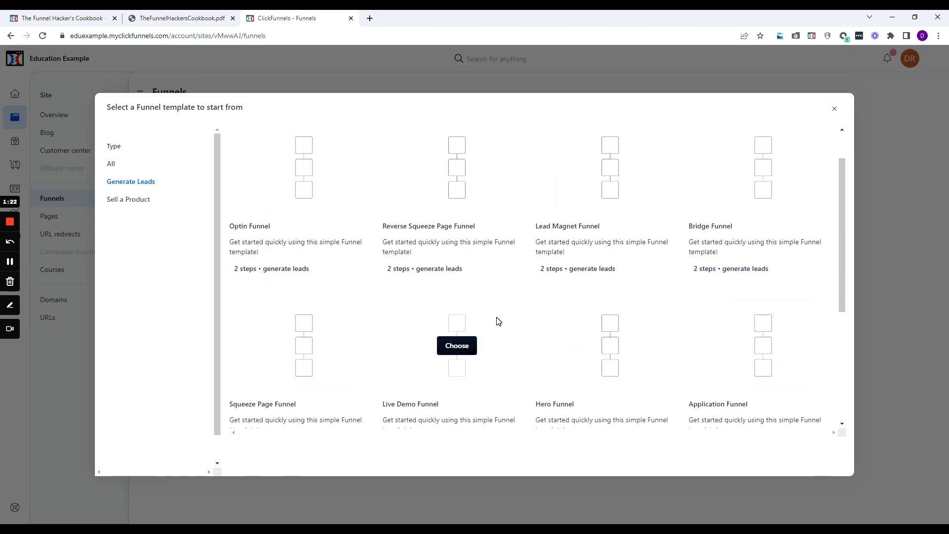
Create a funnel from the Hero Funnel template
click(596, 346)
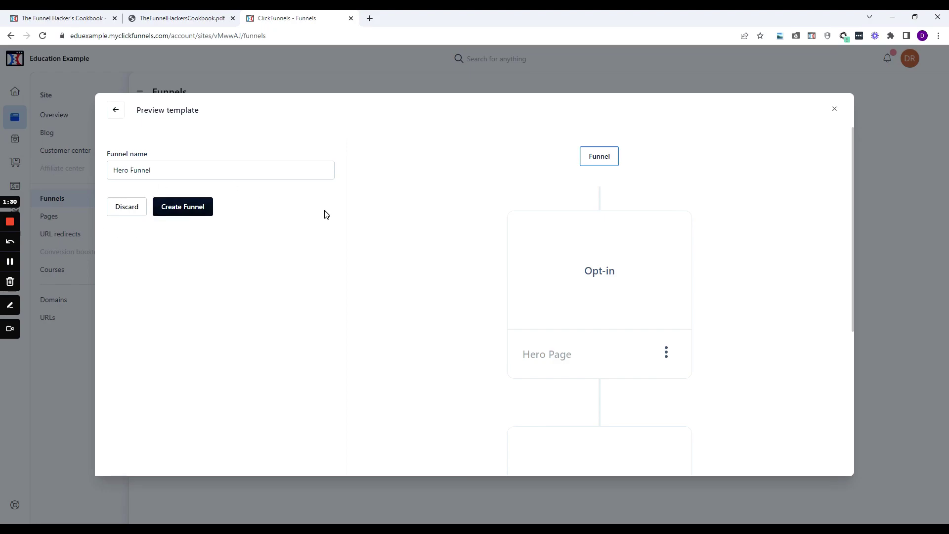
click(192, 216)
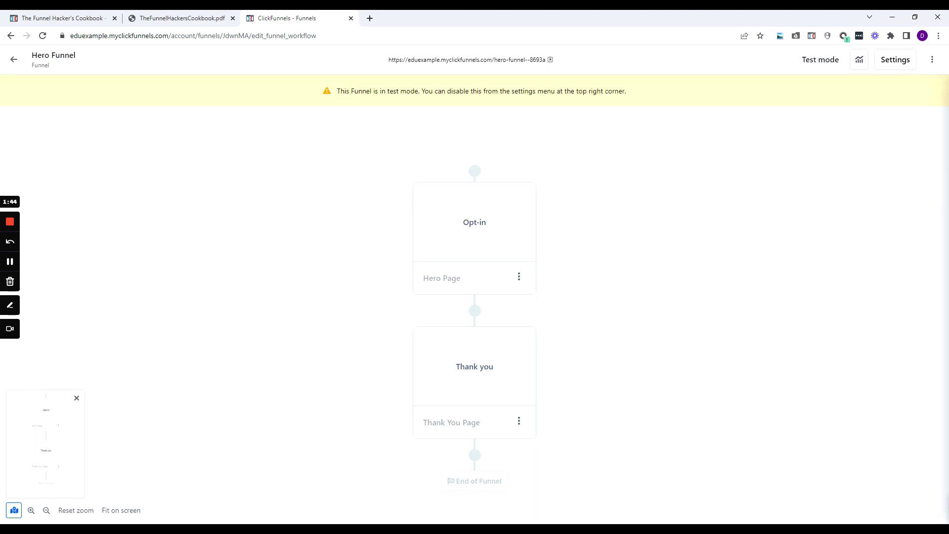
Choose the Opt-in 1 page design for the funnel's Opt-in step
mouse_move(475, 223)
click(478, 236)
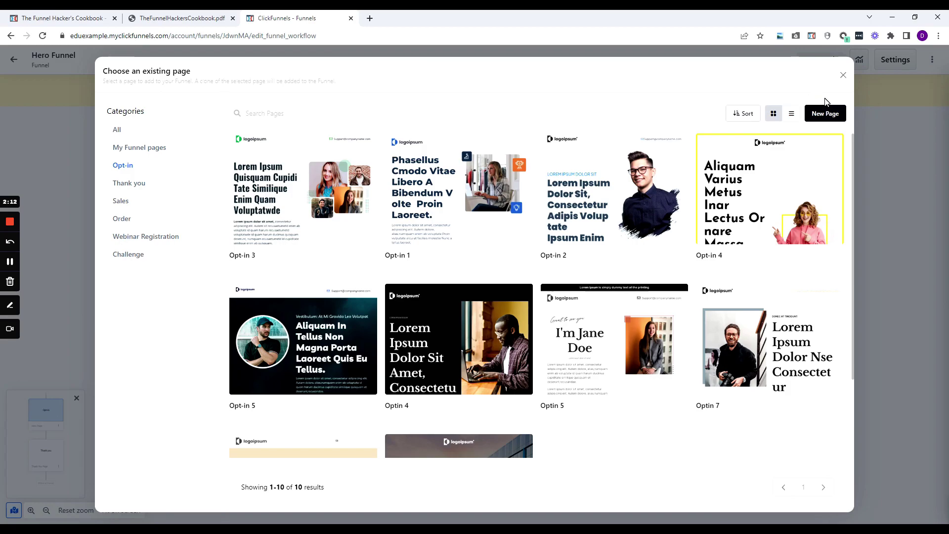
mouse_move(458, 189)
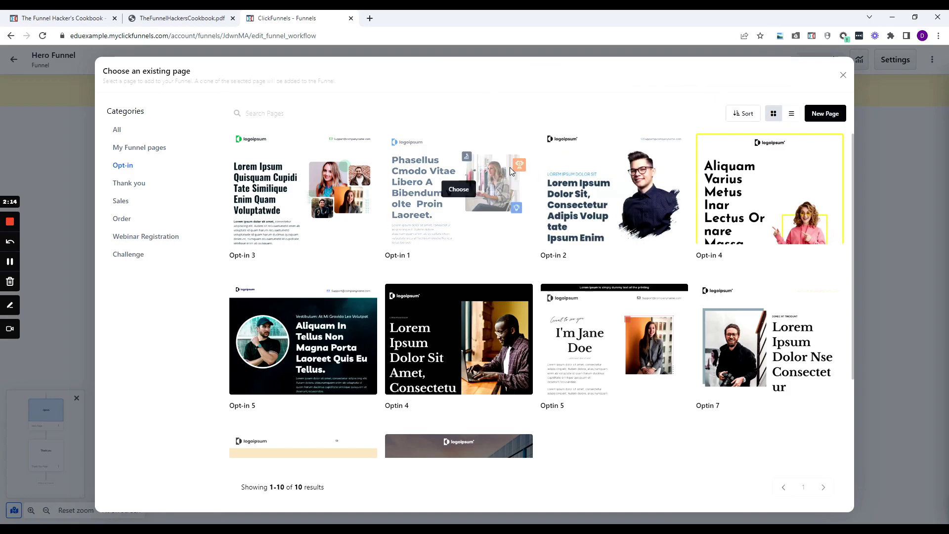
click(454, 190)
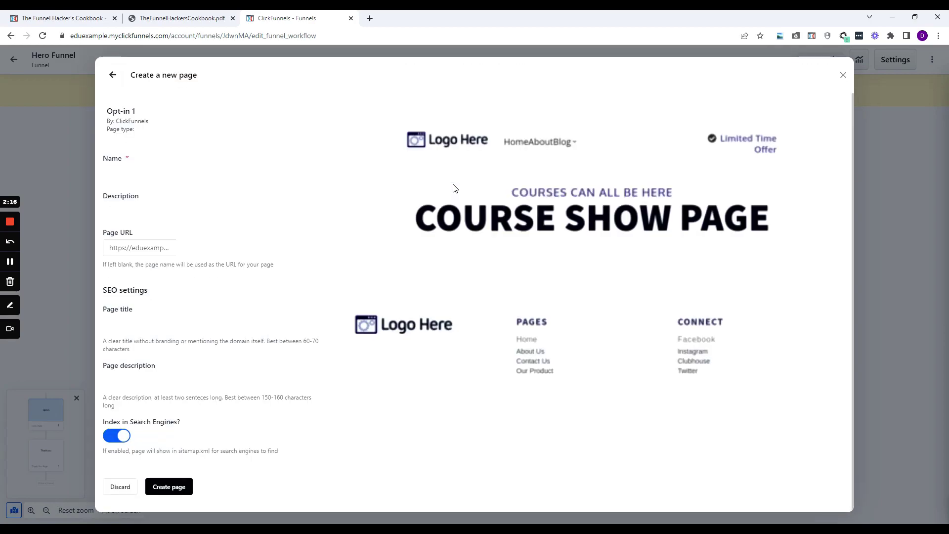
Name the new opt-in page 'Hero Funnel Page 1' and create it
click(170, 164)
text(Hero F)
text(unnel Page)
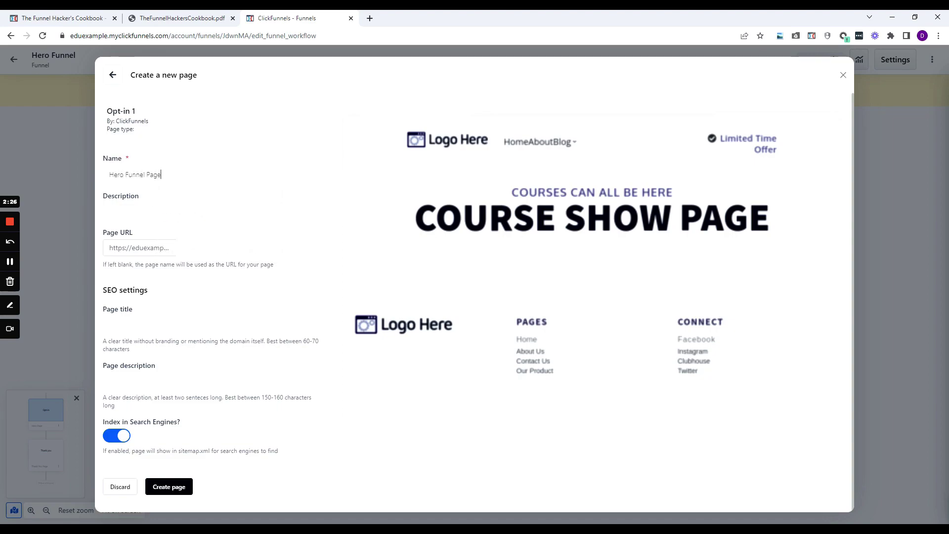
text( 1)
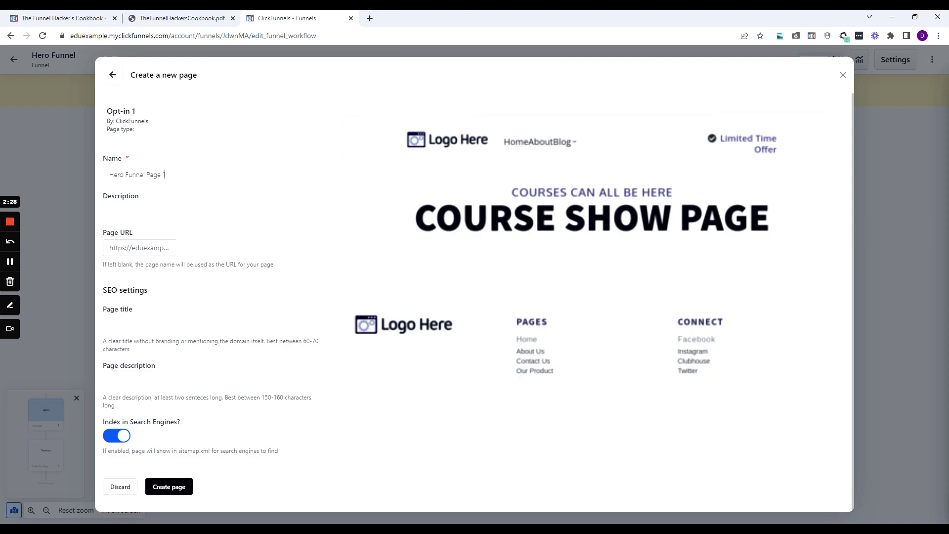
key(Tab)
click(180, 485)
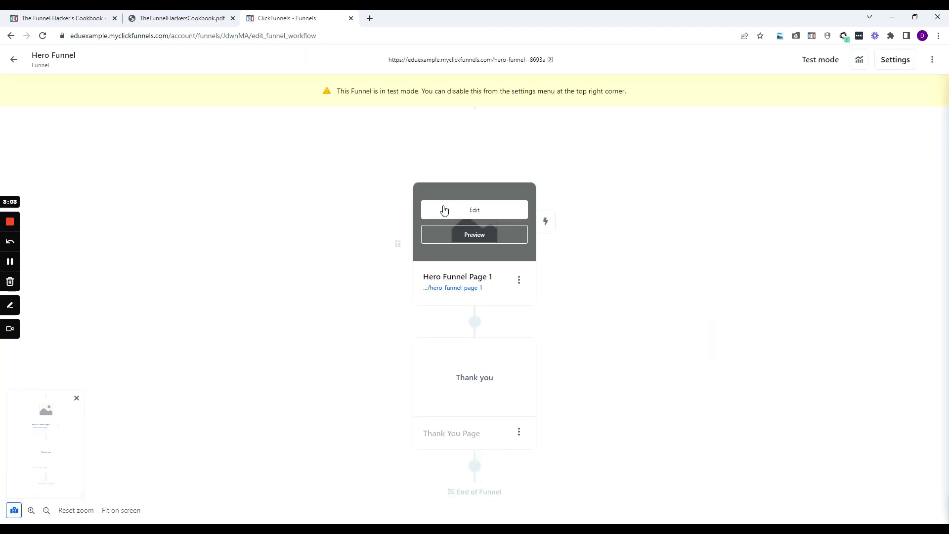
mouse_move(474, 222)
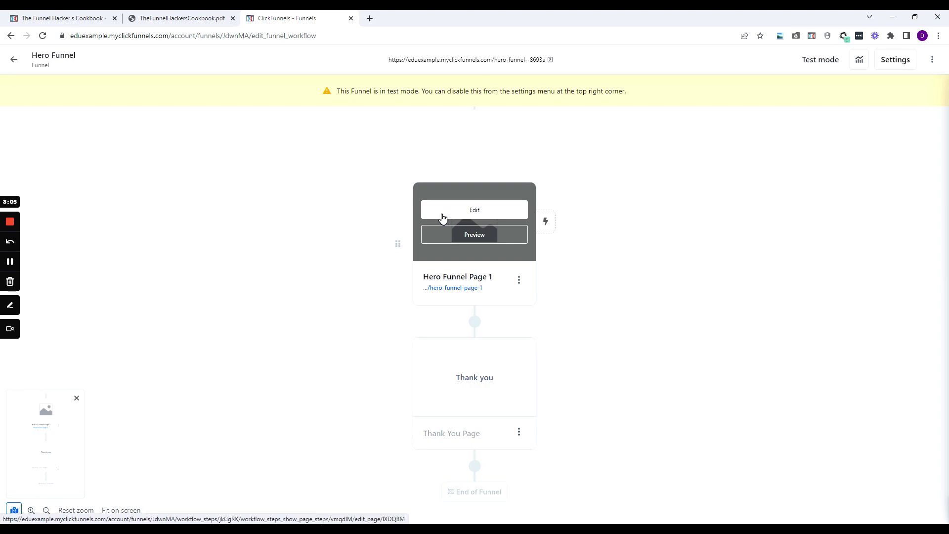
Open Hero Funnel Page 1 in the editor and replace its headline with 'Learn More About Me!'
click(441, 217)
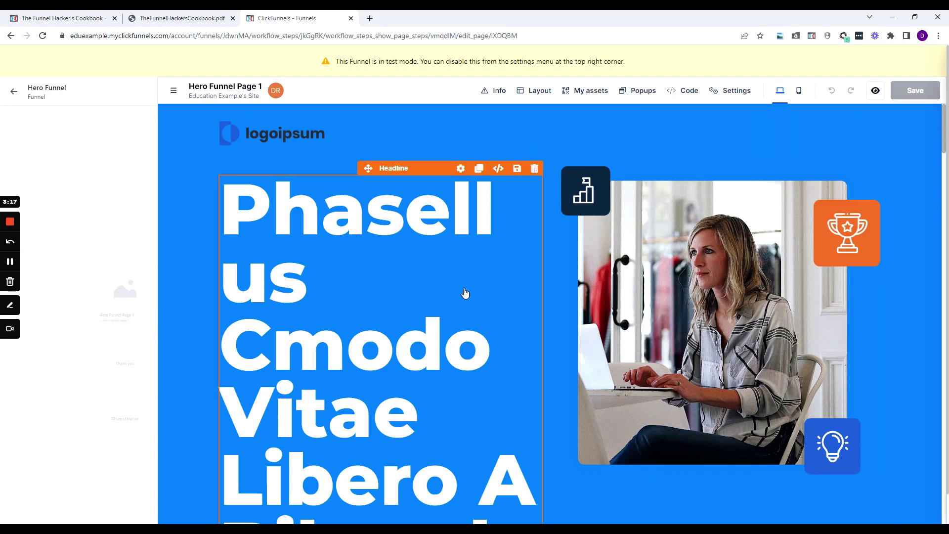
click(286, 284)
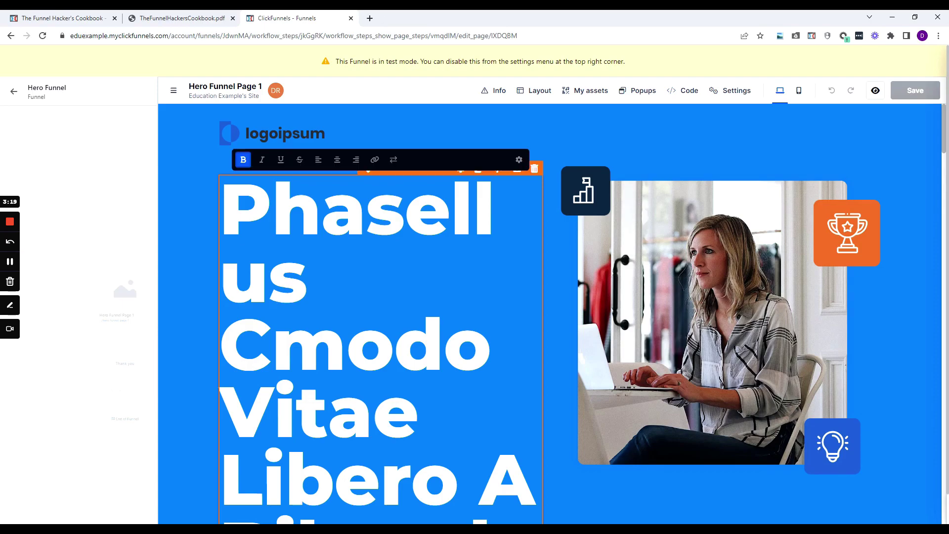
key(ctrl+a)
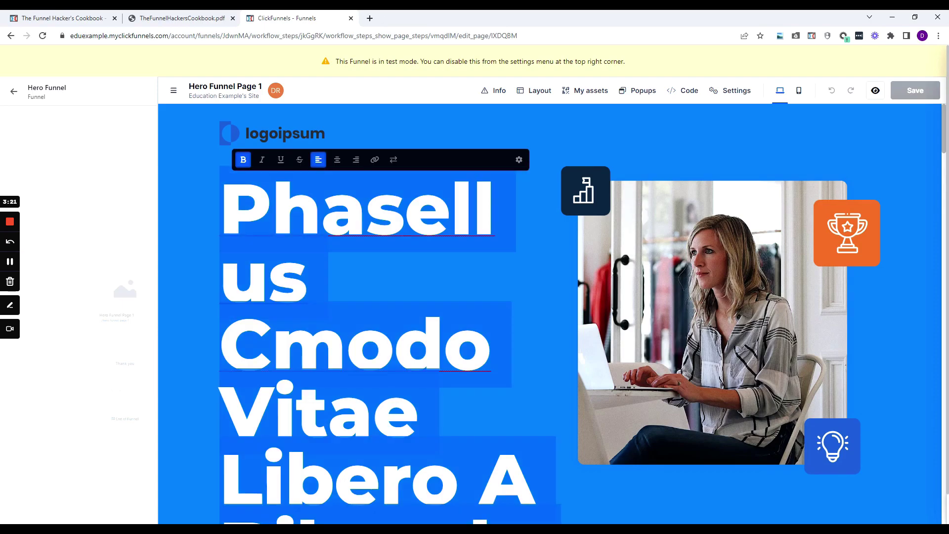
text(Learn More)
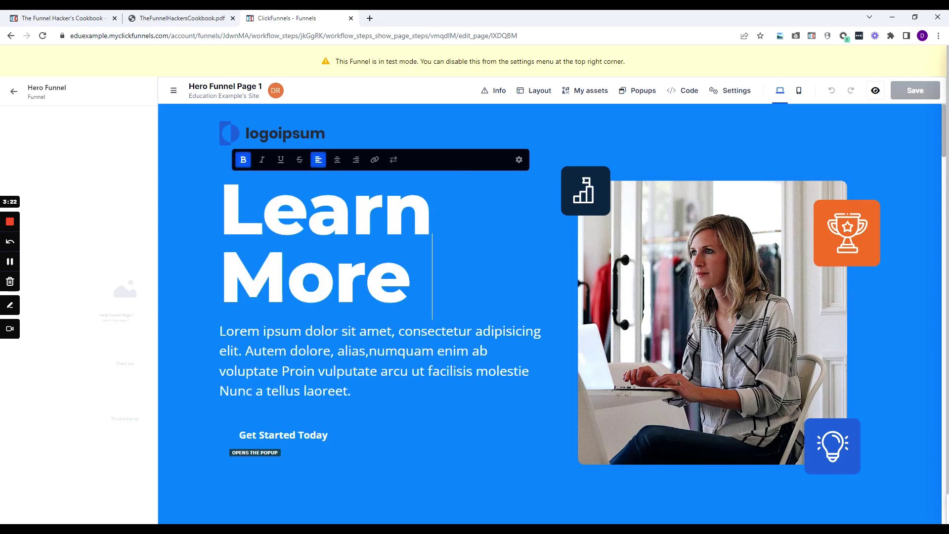
text( About Me!)
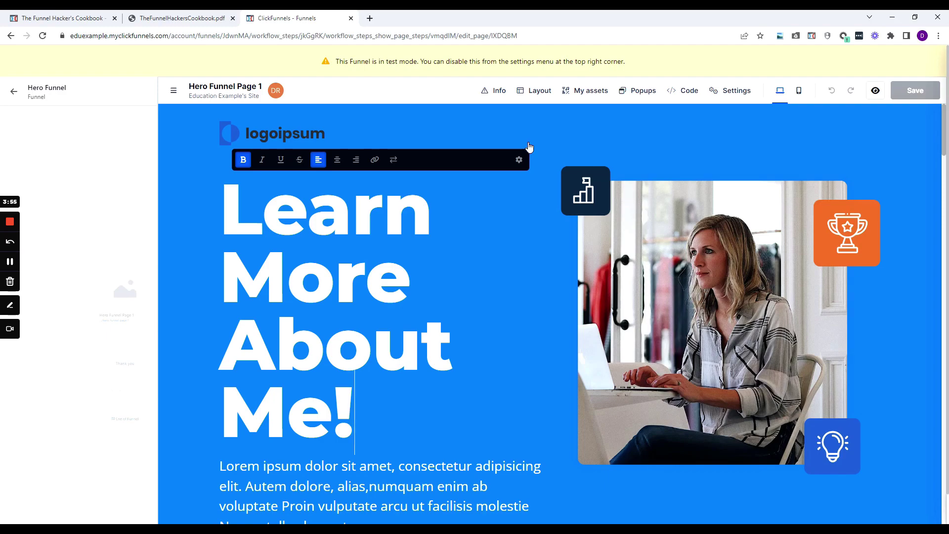
Set the pop-up headline to 'OPT IN TO LEARN MORE ABOUT ME IN BROADCASTS!', then close it
click(633, 93)
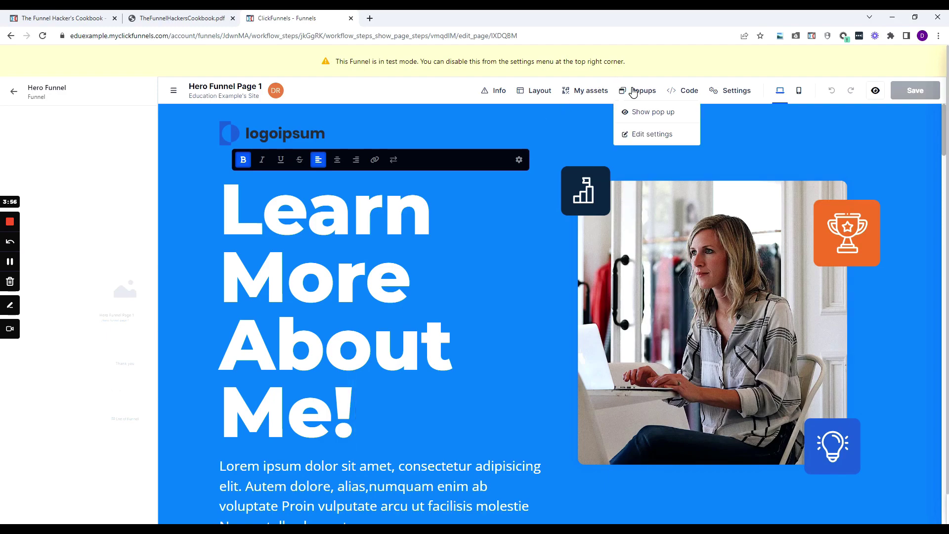
click(645, 111)
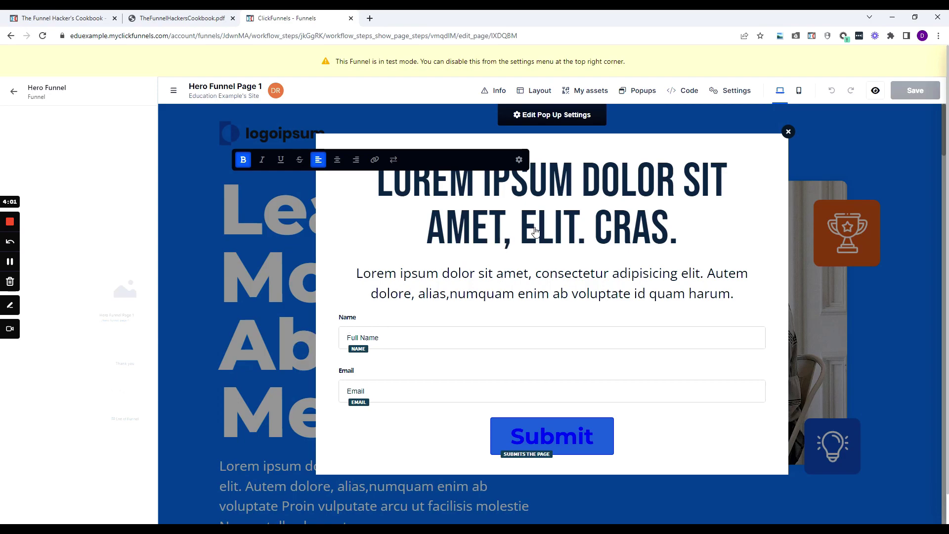
triple_click(502, 219)
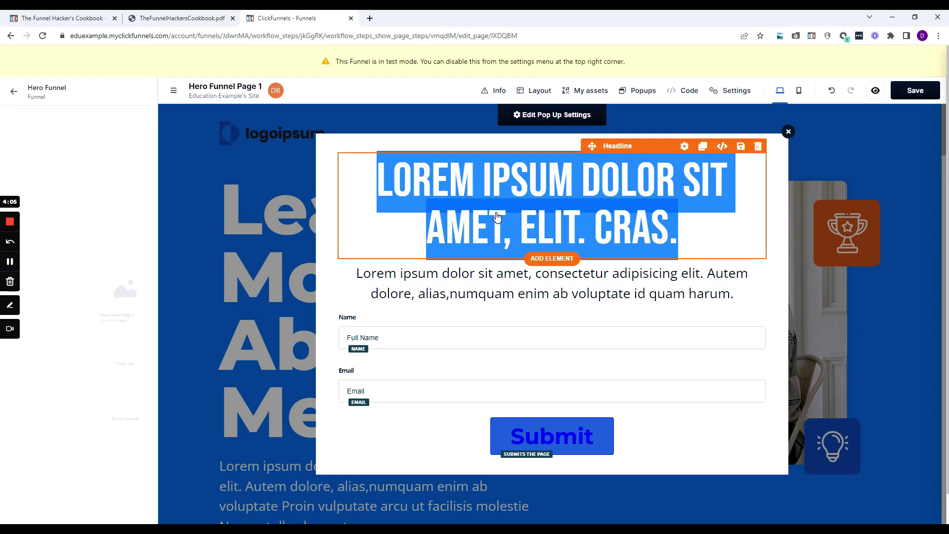
click(496, 217)
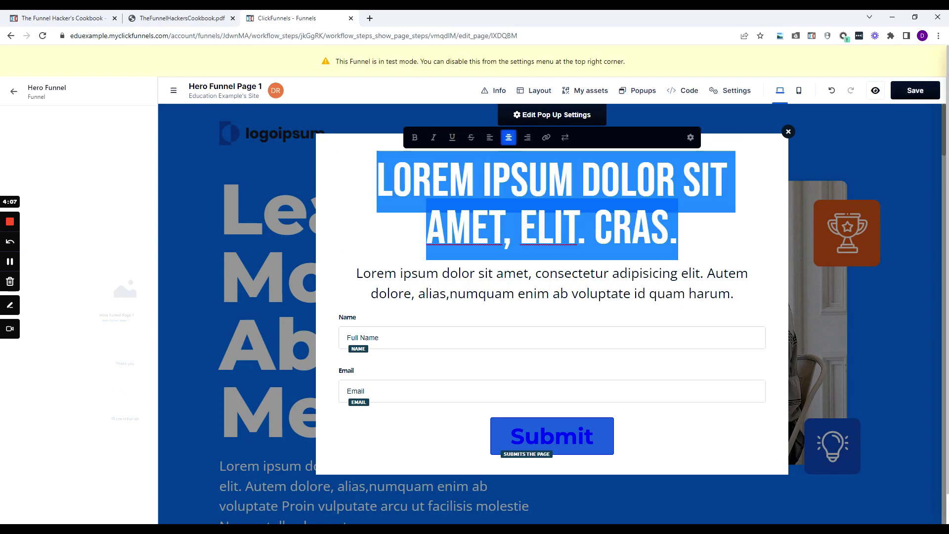
text(OPT IN)
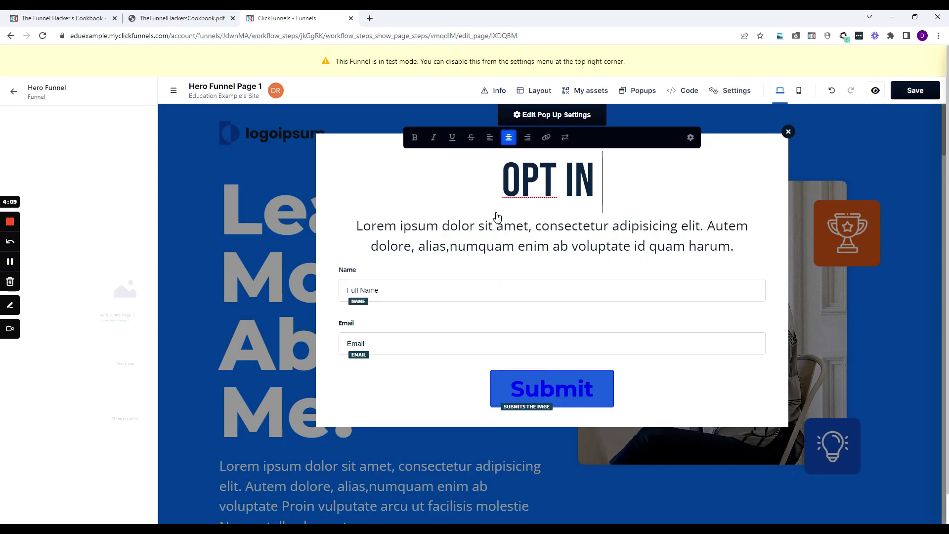
text( TO LEARN MORE ABOUT)
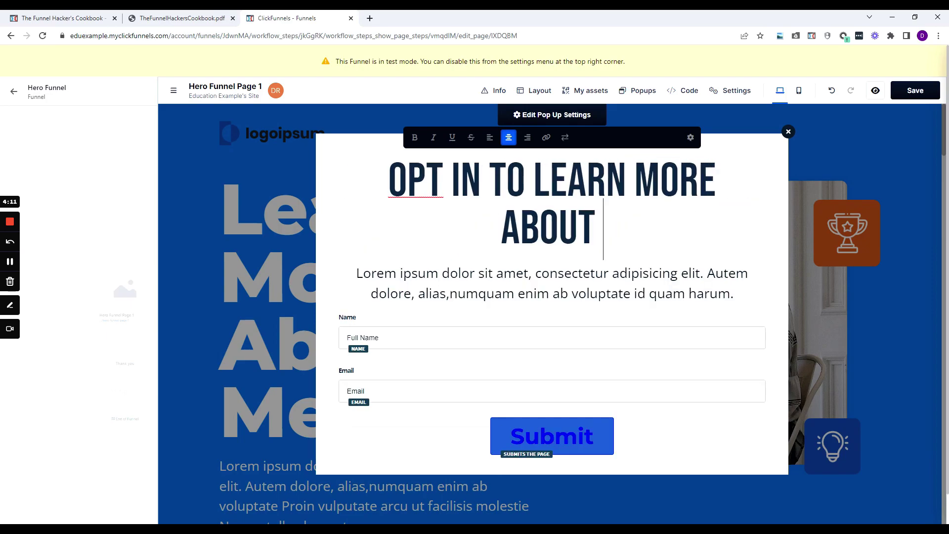
text( ME IN BROAD)
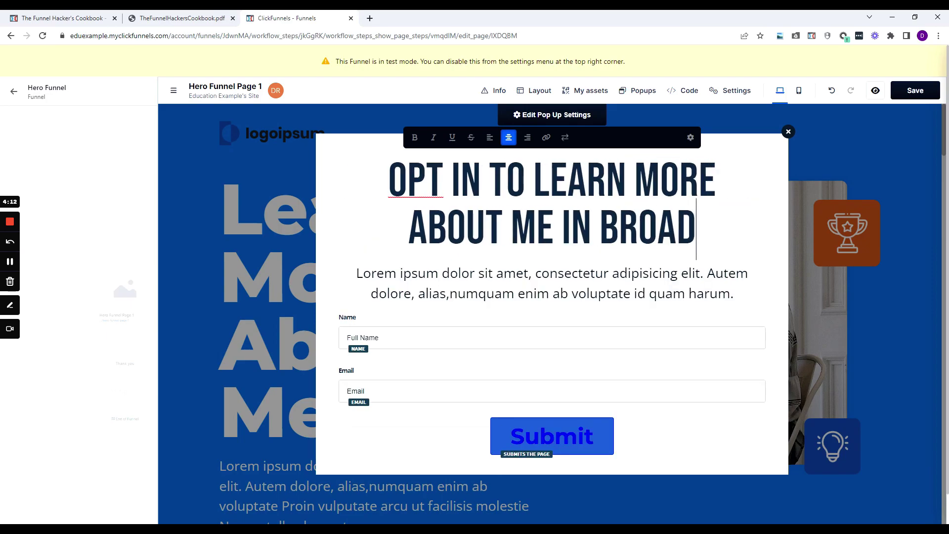
text(CASTS!)
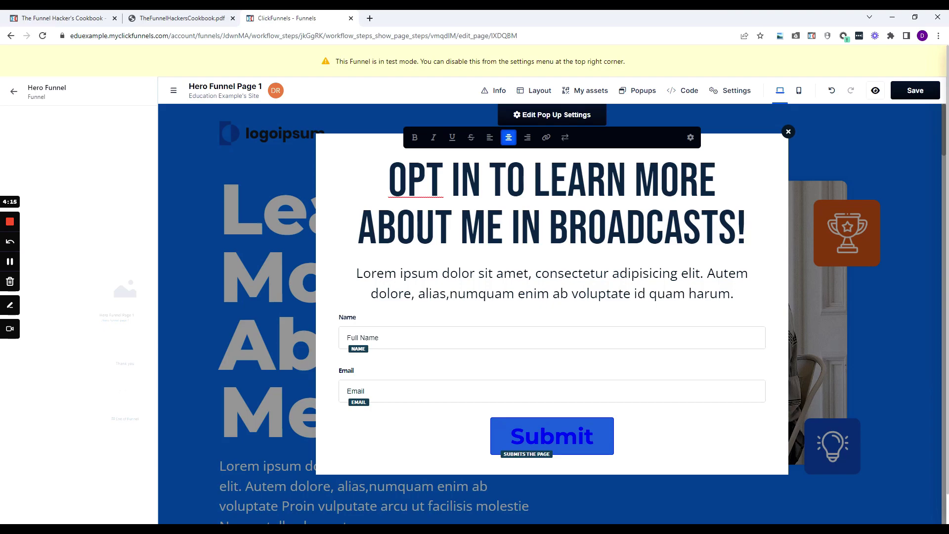
click(883, 144)
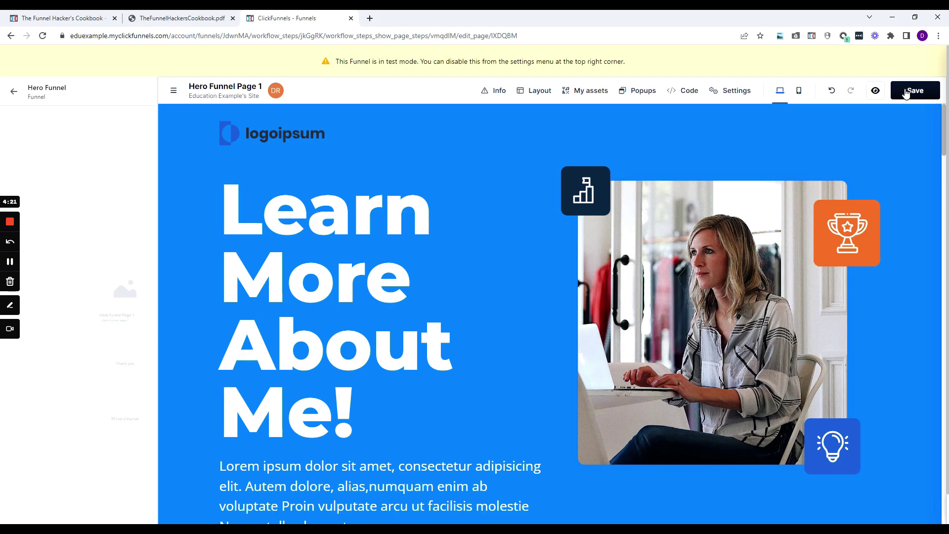
Save Hero Funnel Page 1 and return to the Hero Funnel's step overview
click(12, 92)
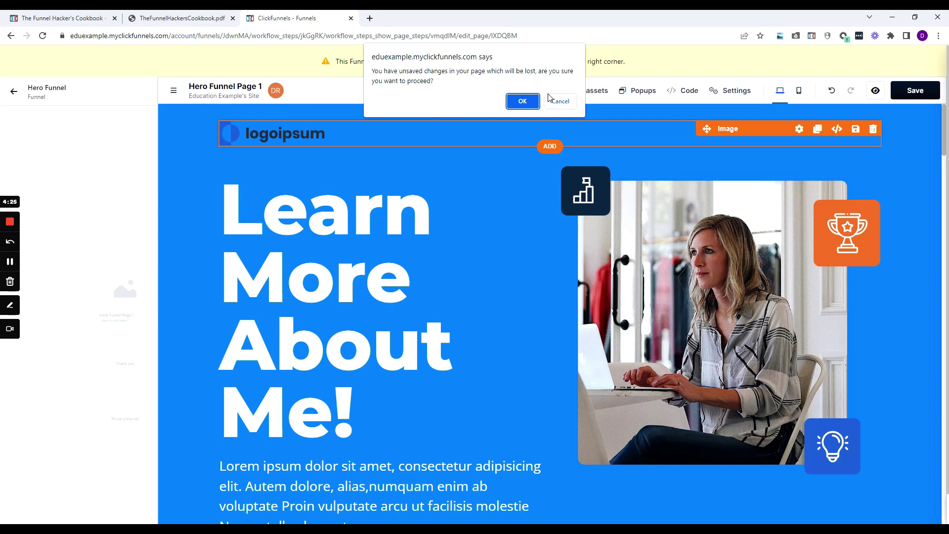
click(557, 102)
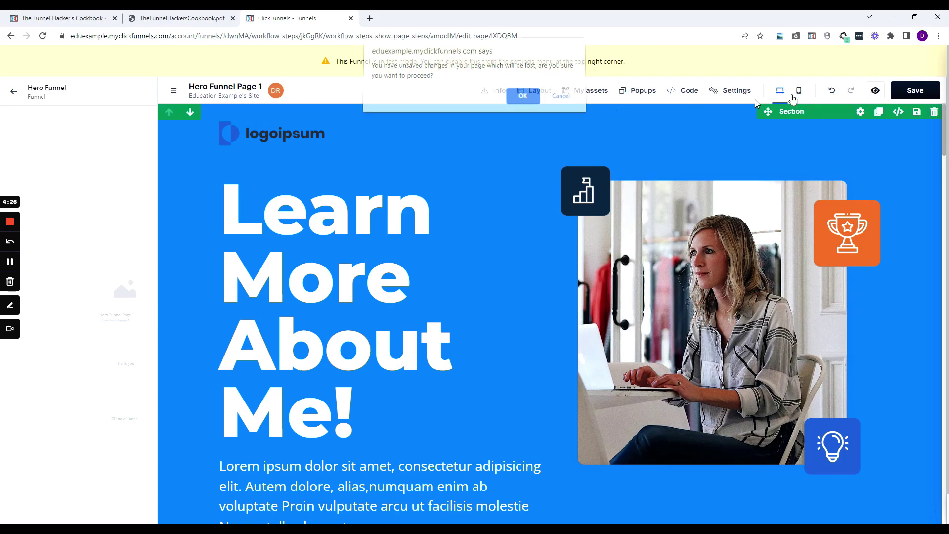
click(925, 93)
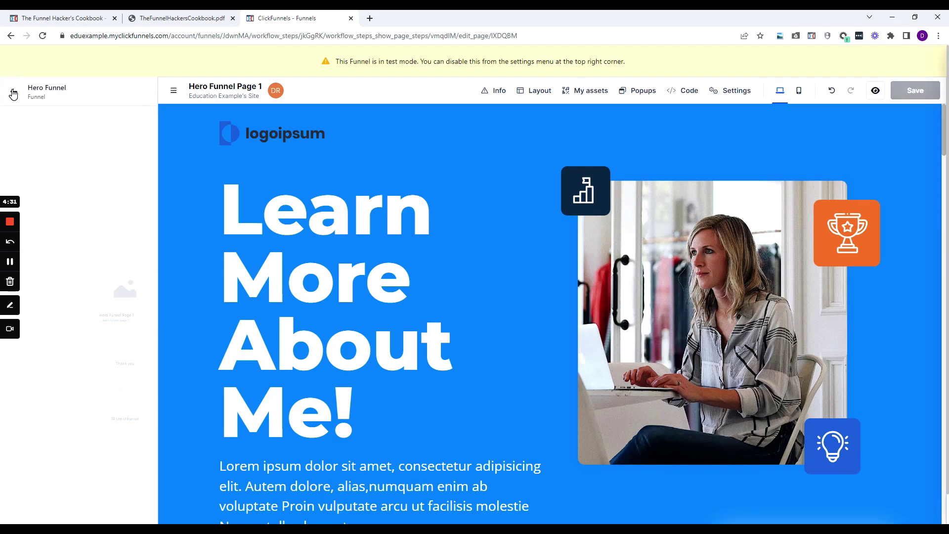
click(10, 89)
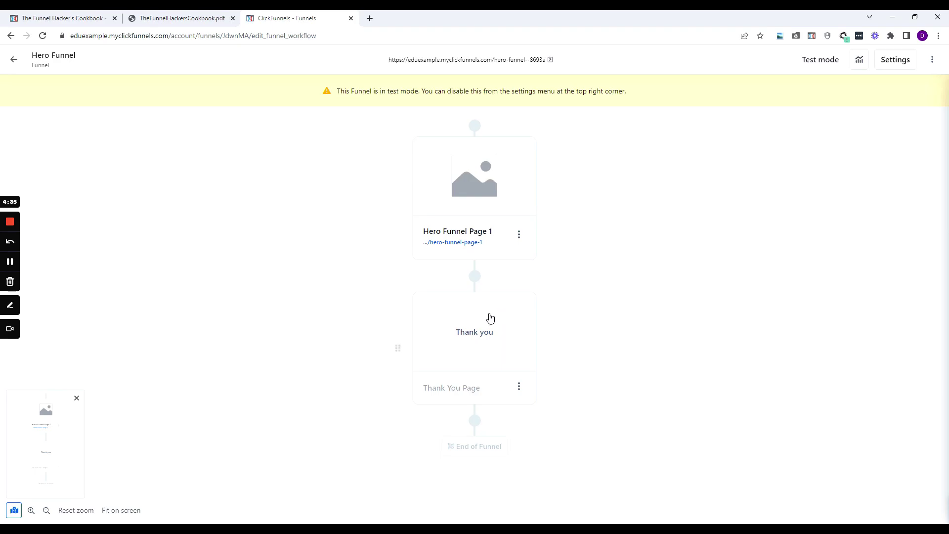
Create 'Hero Thank You Page' from the Thank You Letter 2 template for the thank-you step
click(469, 337)
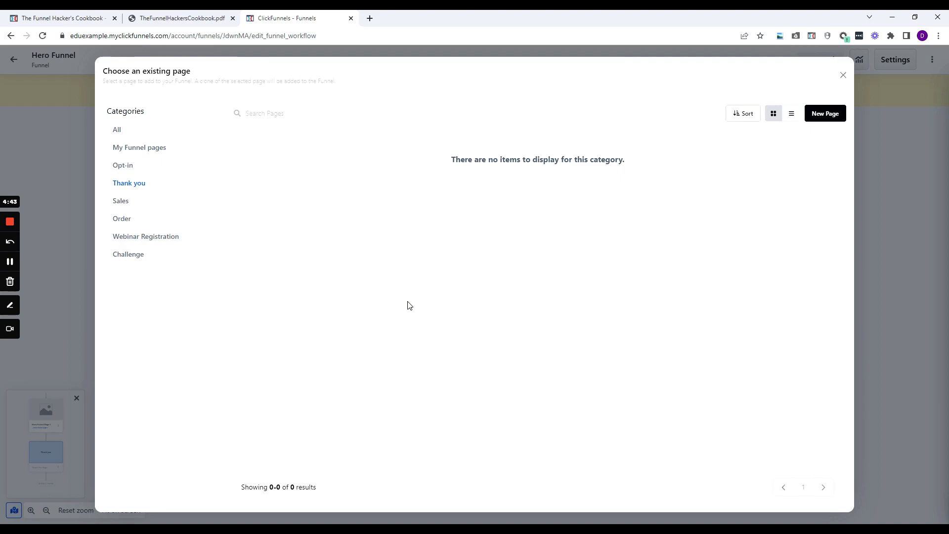
click(124, 168)
click(128, 183)
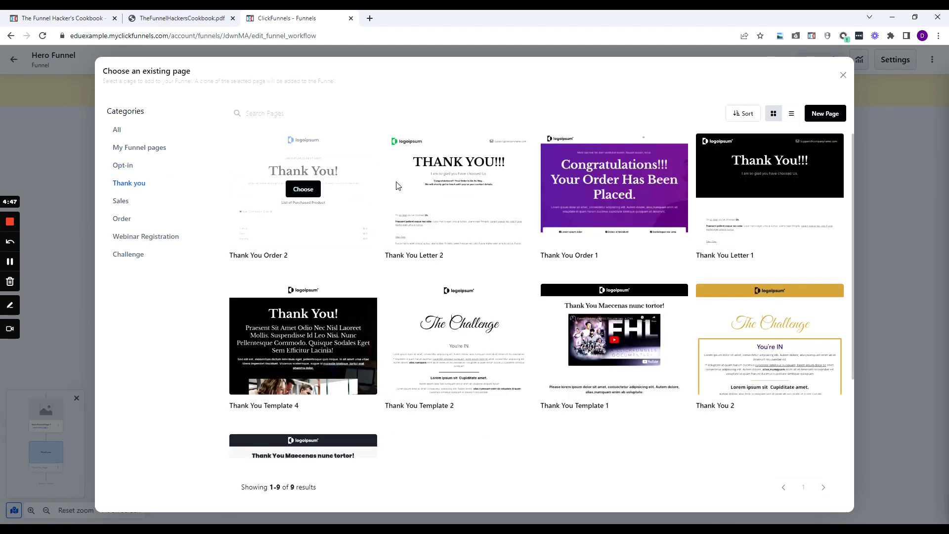
click(456, 188)
click(124, 170)
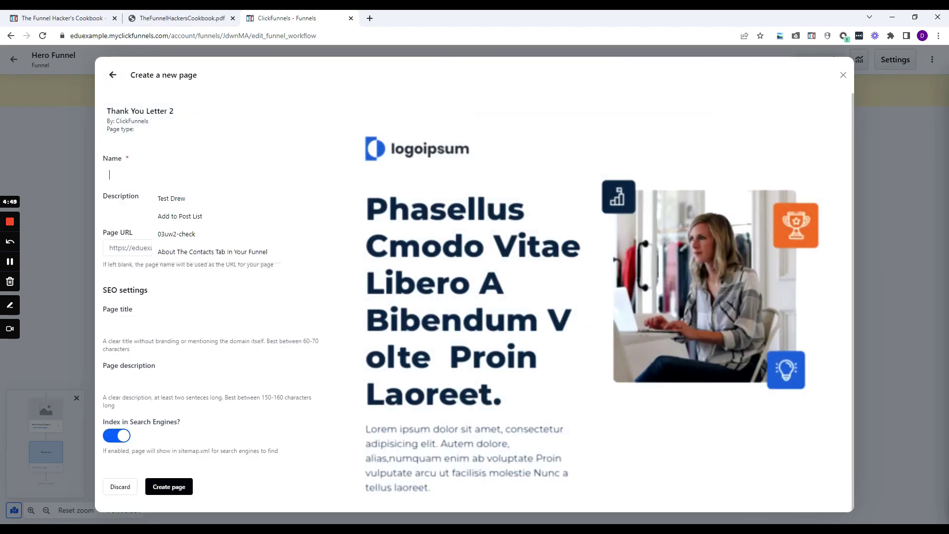
text(Hero Thank Y)
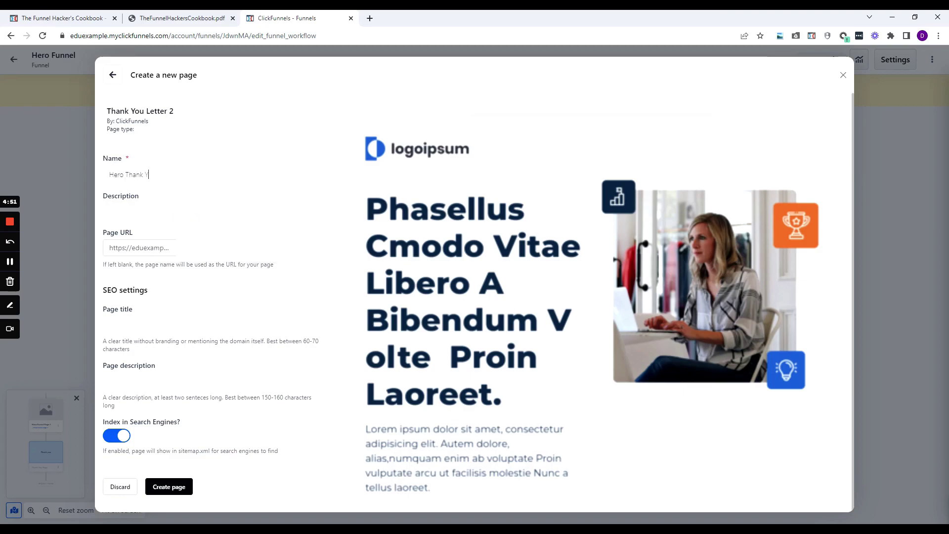
text(ou Page)
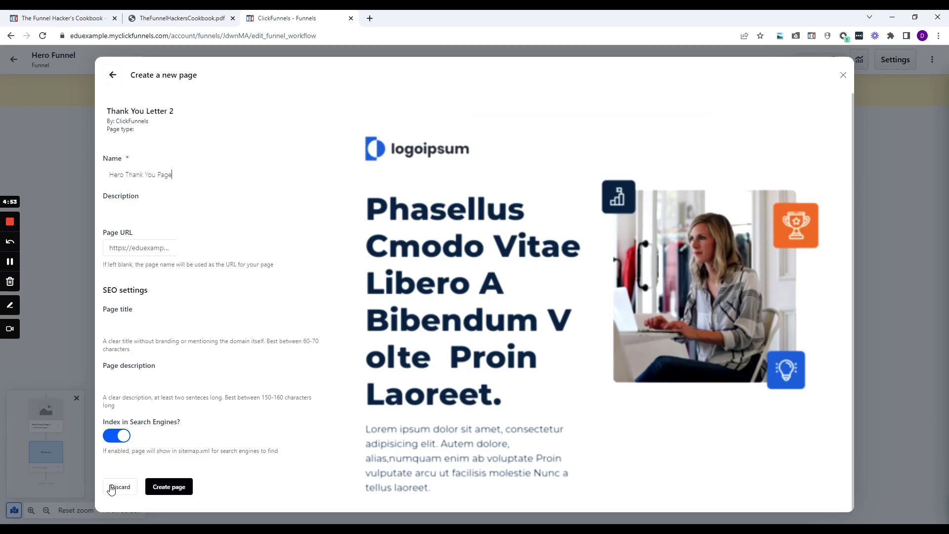
click(156, 489)
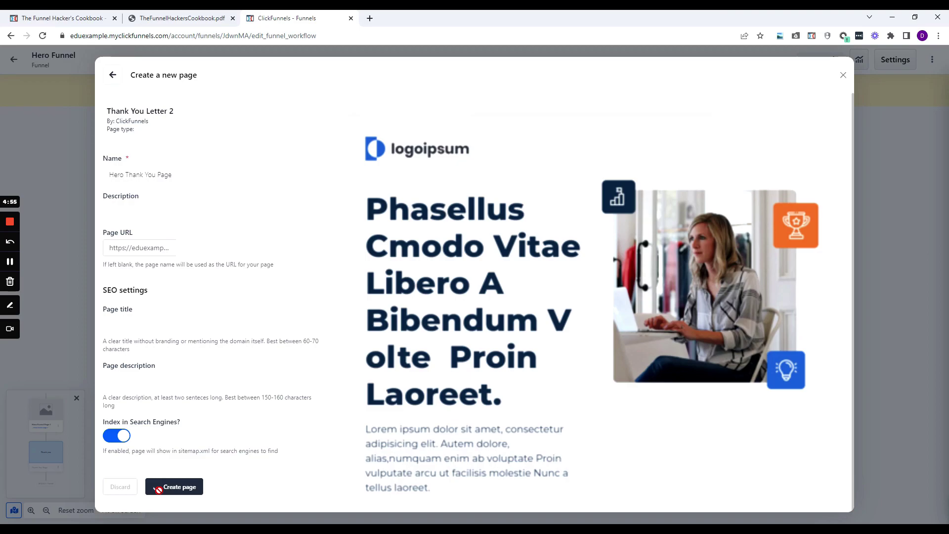
mouse_move(474, 331)
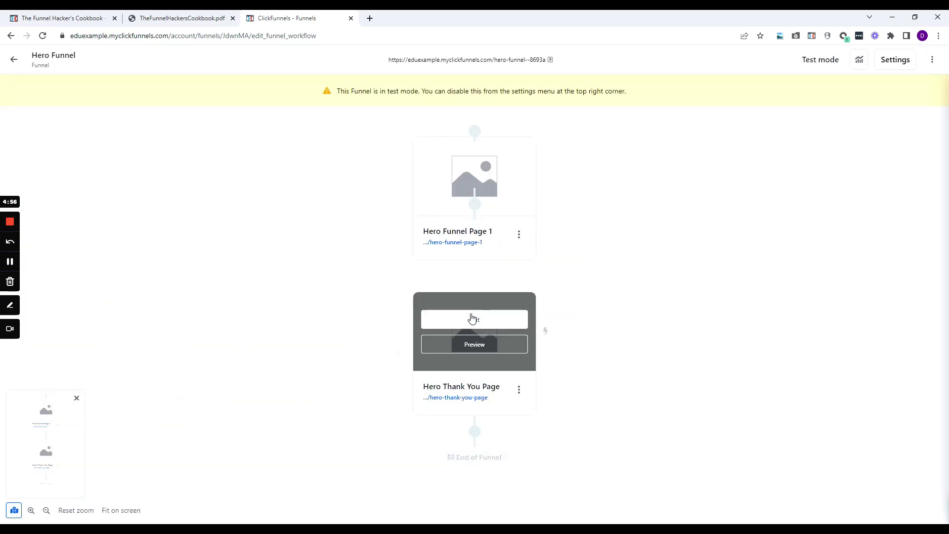
Load the Hero Thank You Page in the page editor
click(469, 319)
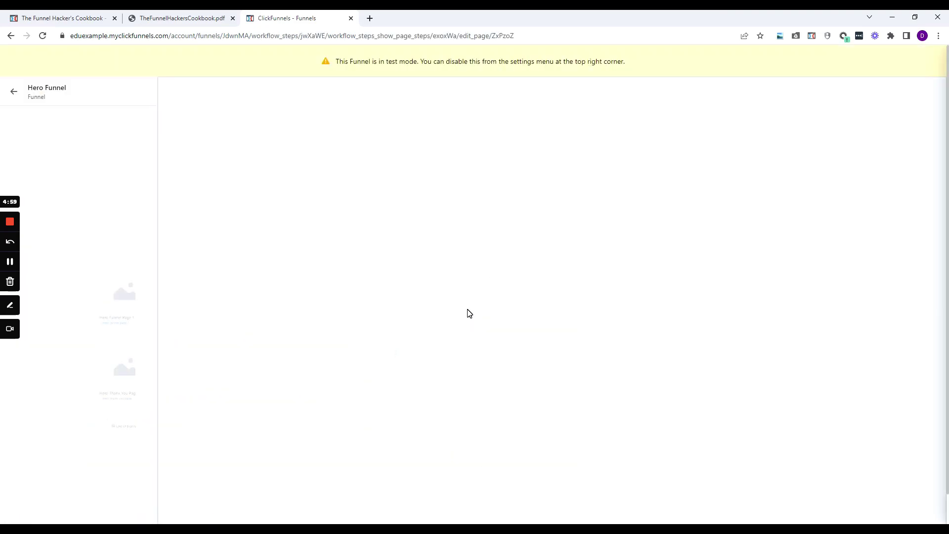